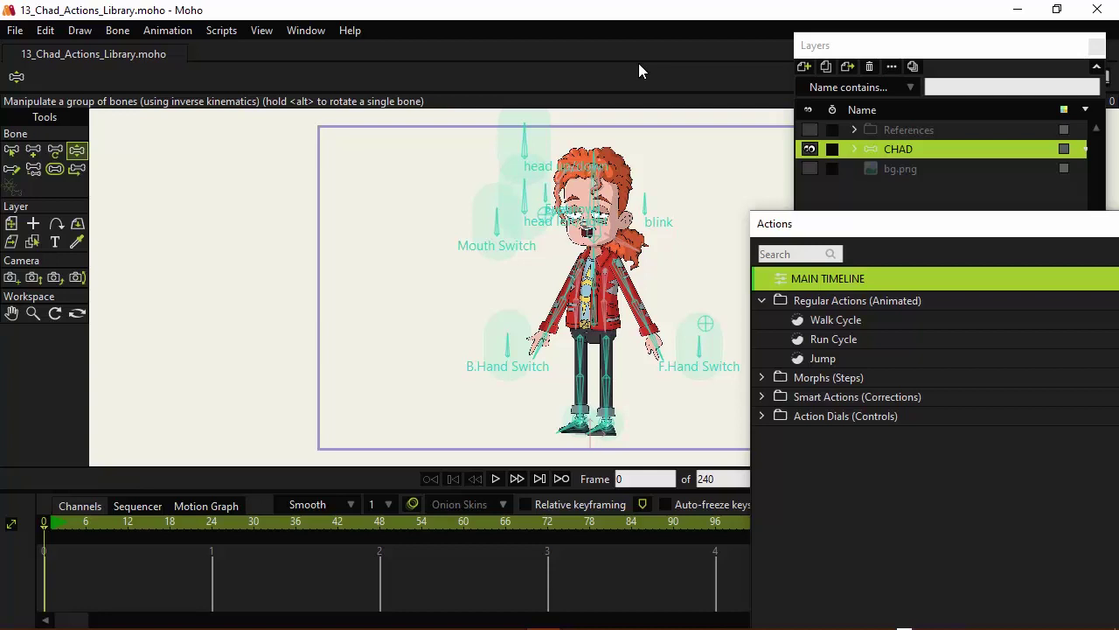
Step: Select the CHAD layer and move the Actions list beside the canvas
click(895, 144)
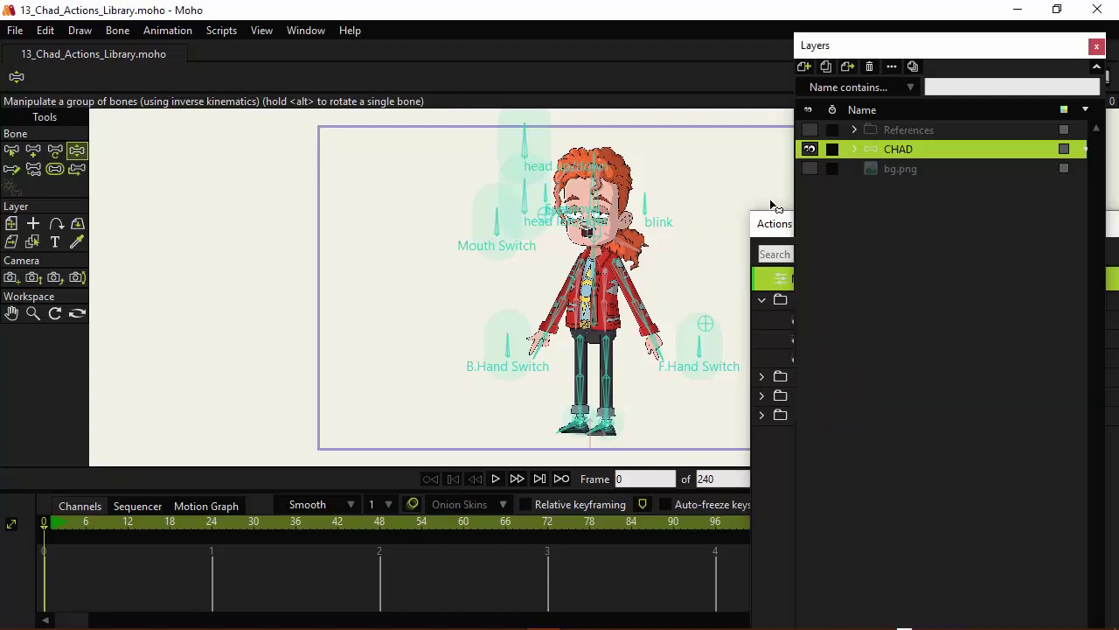
click(770, 227)
drag(857, 235, 796, 112)
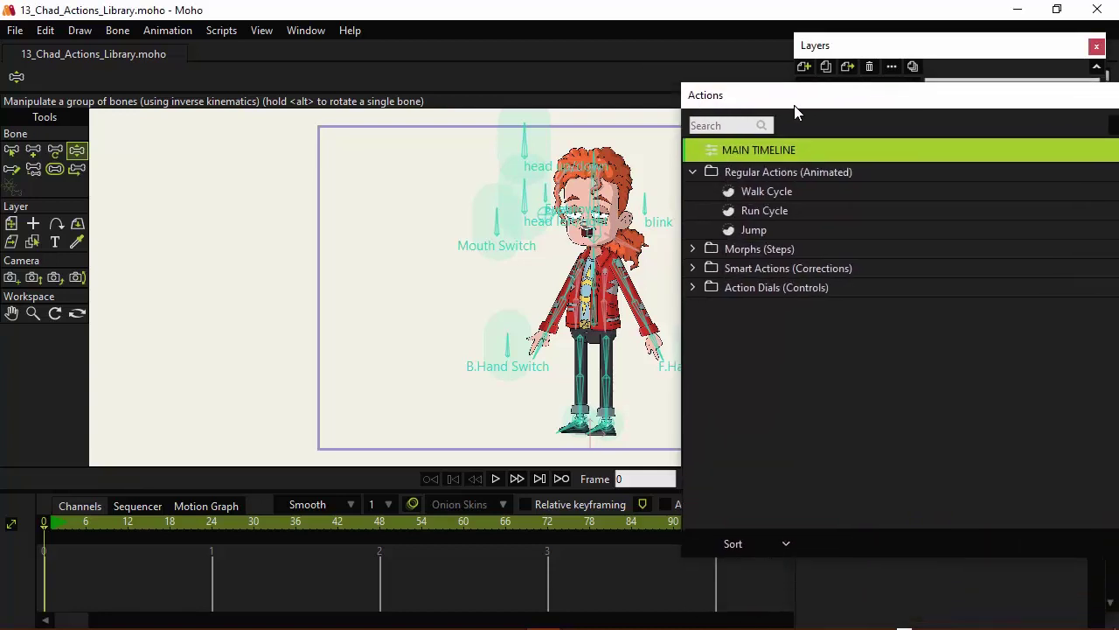
Step: Choose the Walk Cycle action, set the main timeline to frame 6, and narrow the Actions panel
click(762, 190)
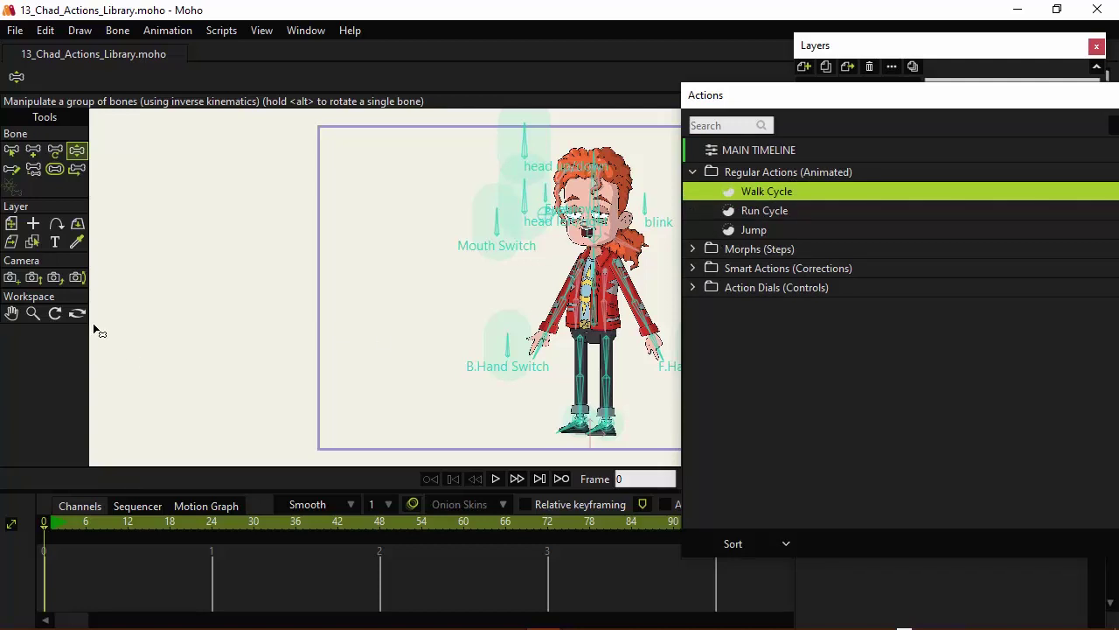
click(85, 523)
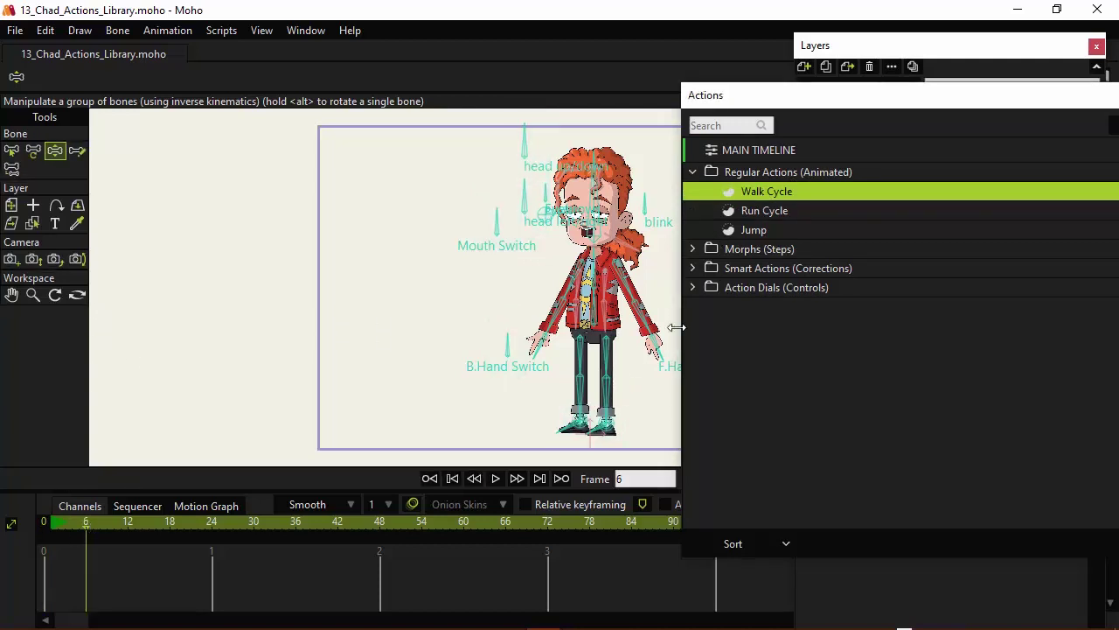
drag(678, 326, 794, 325)
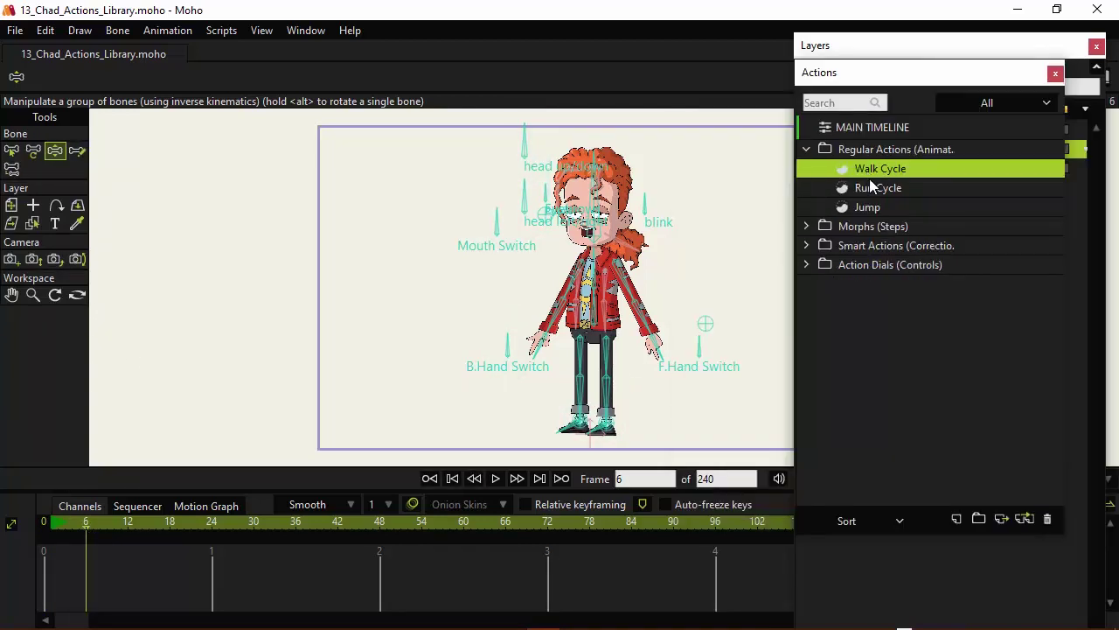
Step: Insert Walk Cycle as a reference clip at frame 6 and preview frames 6–21
click(999, 516)
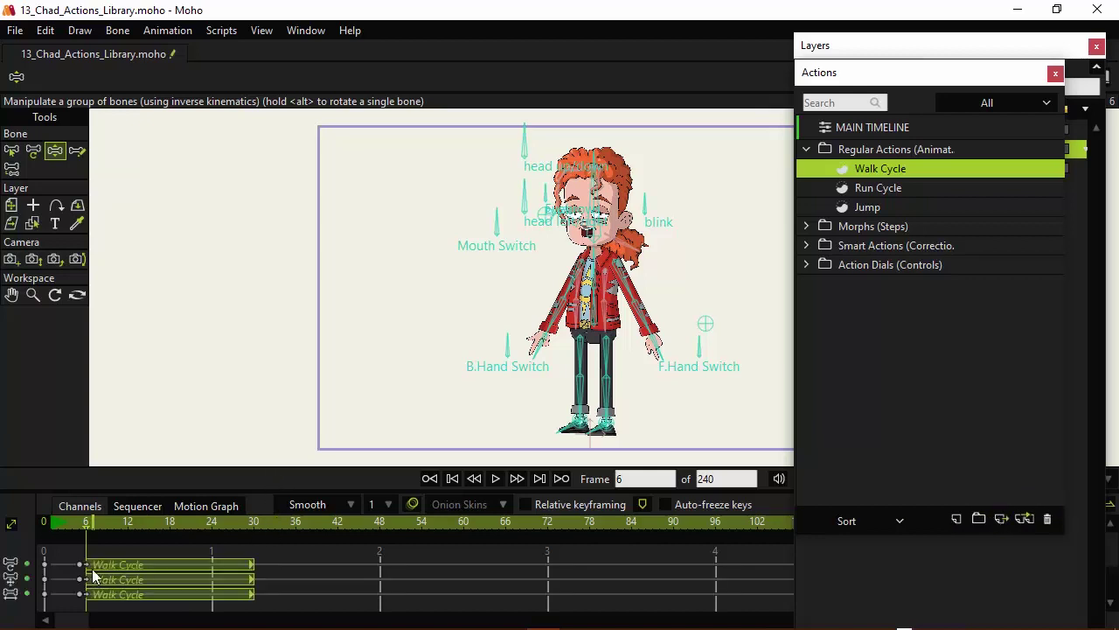
click(106, 564)
drag(90, 521, 304, 532)
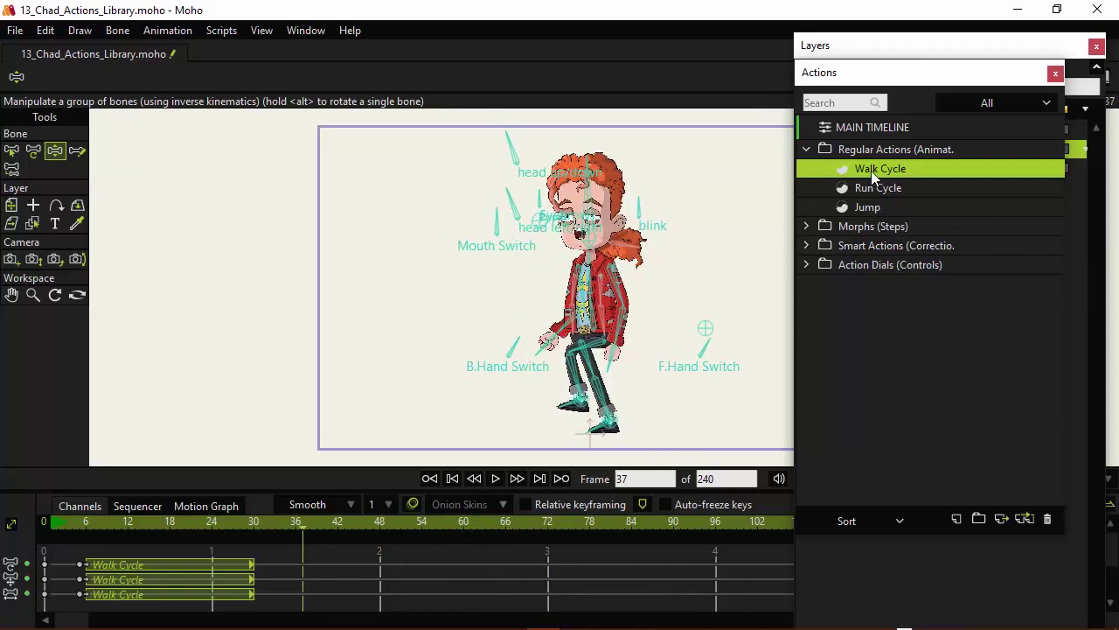
double_click(842, 168)
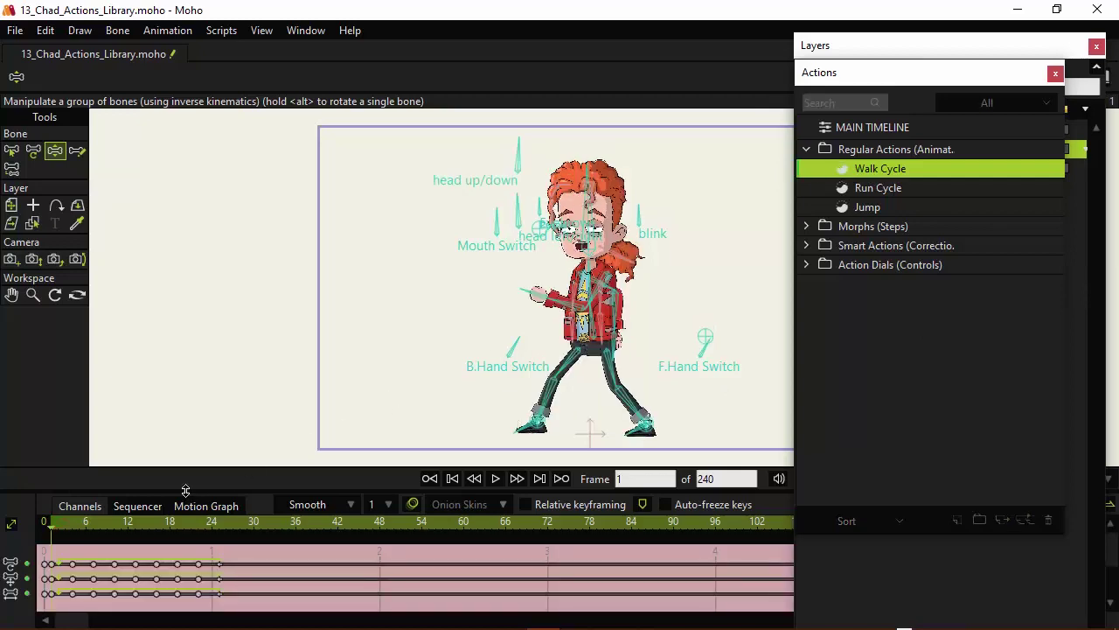
drag(84, 524, 289, 515)
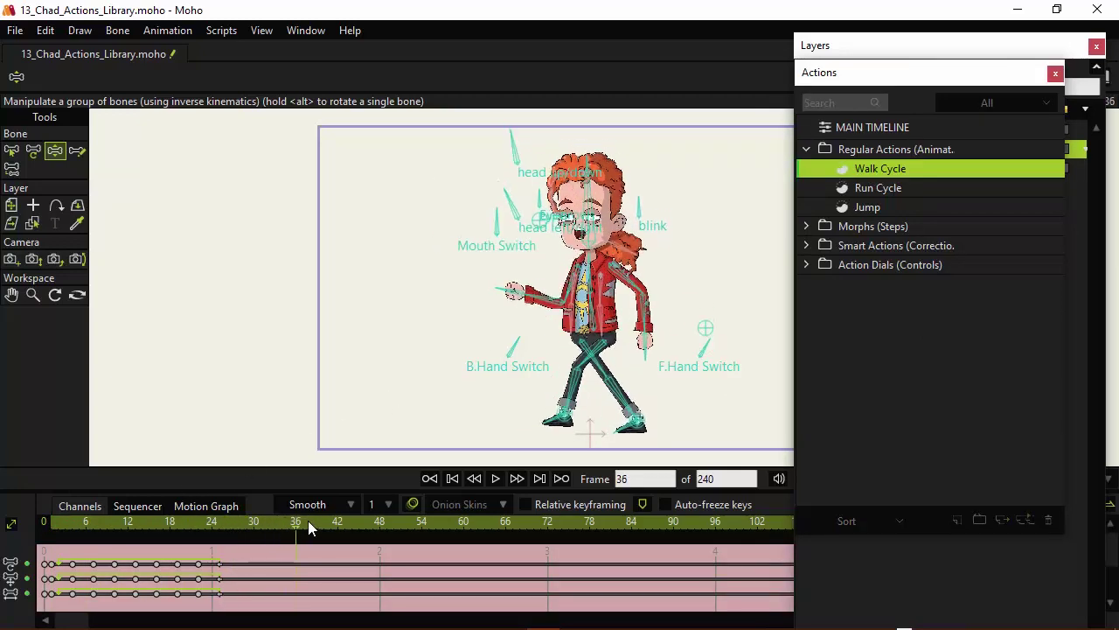
click(320, 518)
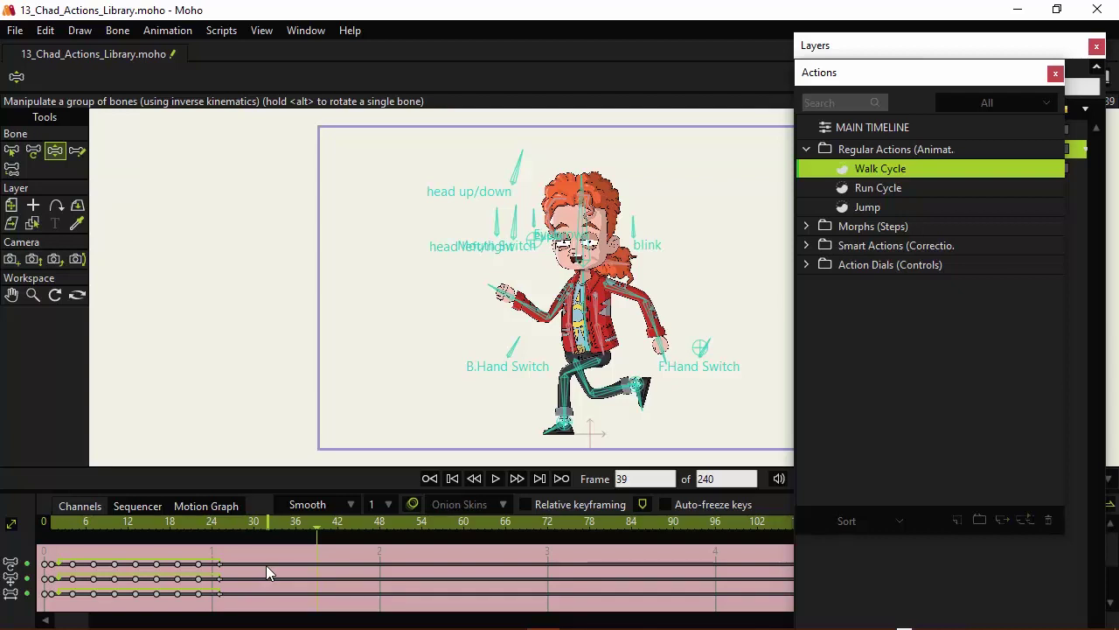
click(73, 517)
click(100, 520)
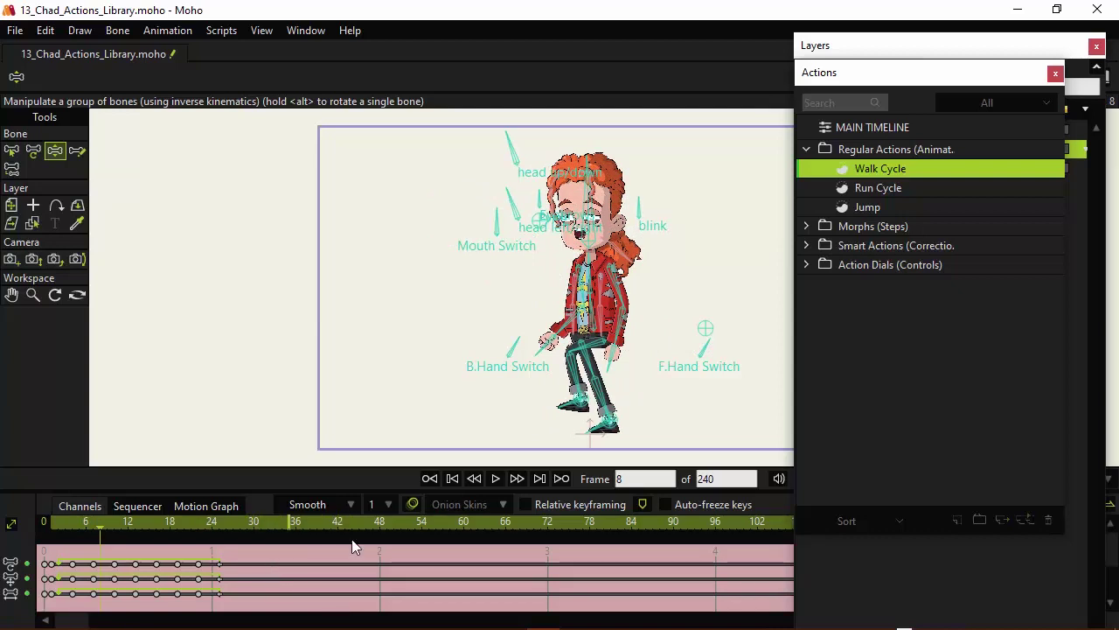
click(897, 131)
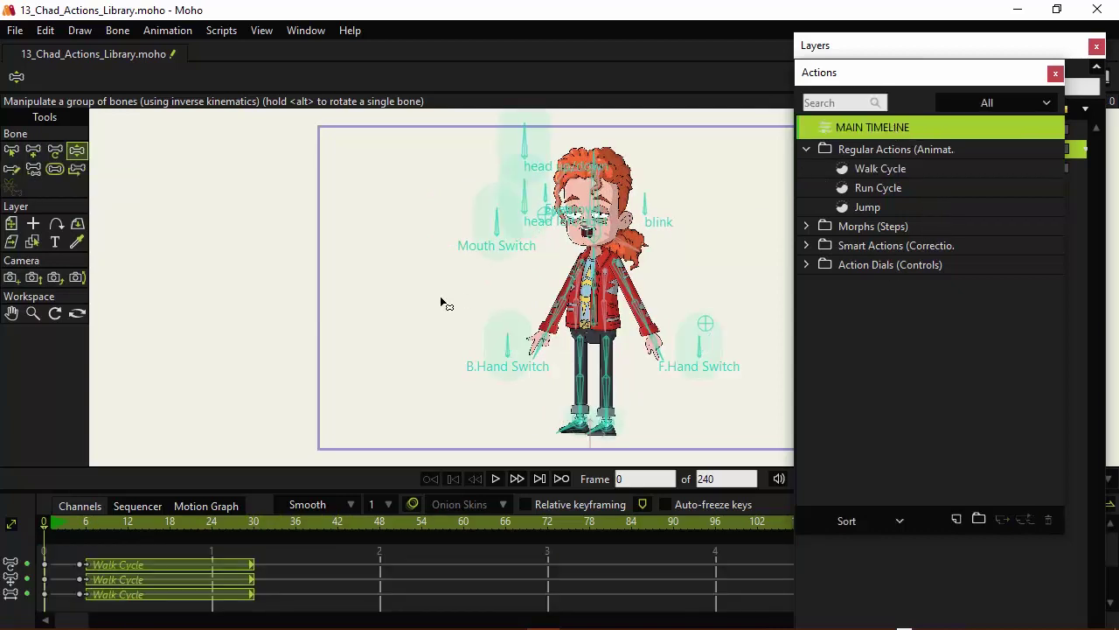
Step: Preview the referenced walk up to frame 15, then go to frame 18
drag(99, 521, 151, 516)
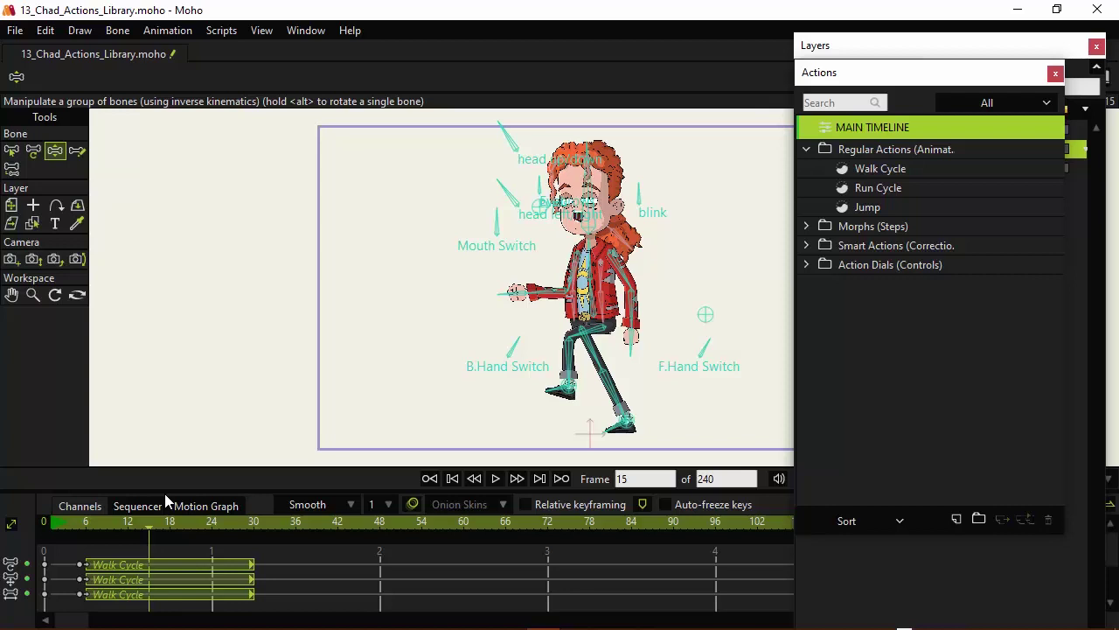
click(170, 523)
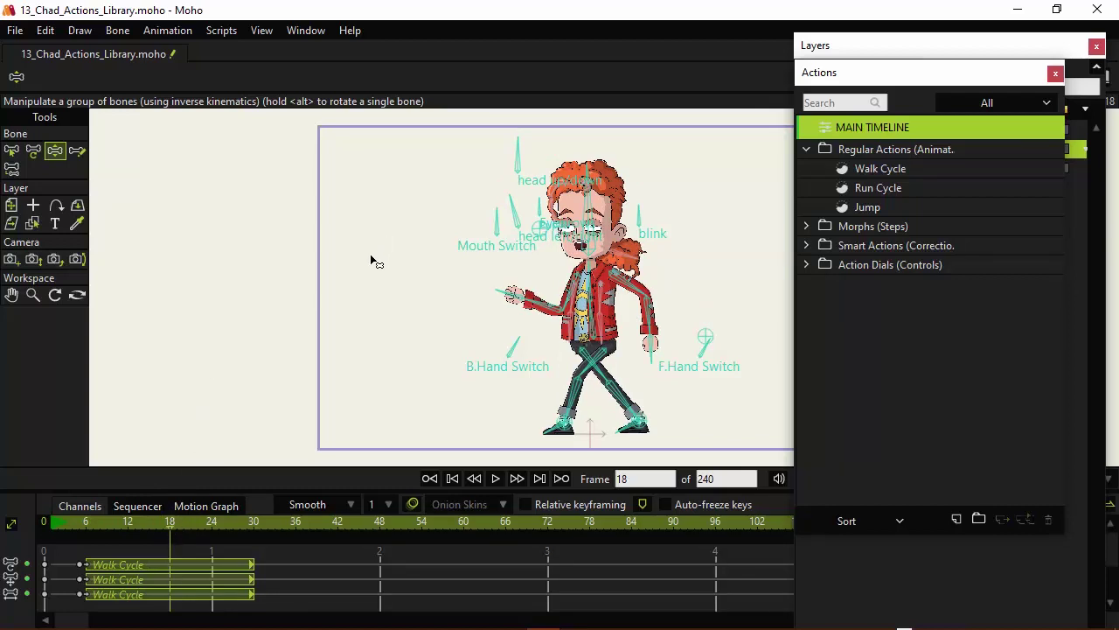
Step: Rotate the back arm bone up across the body to the face at frame 18
click(547, 312)
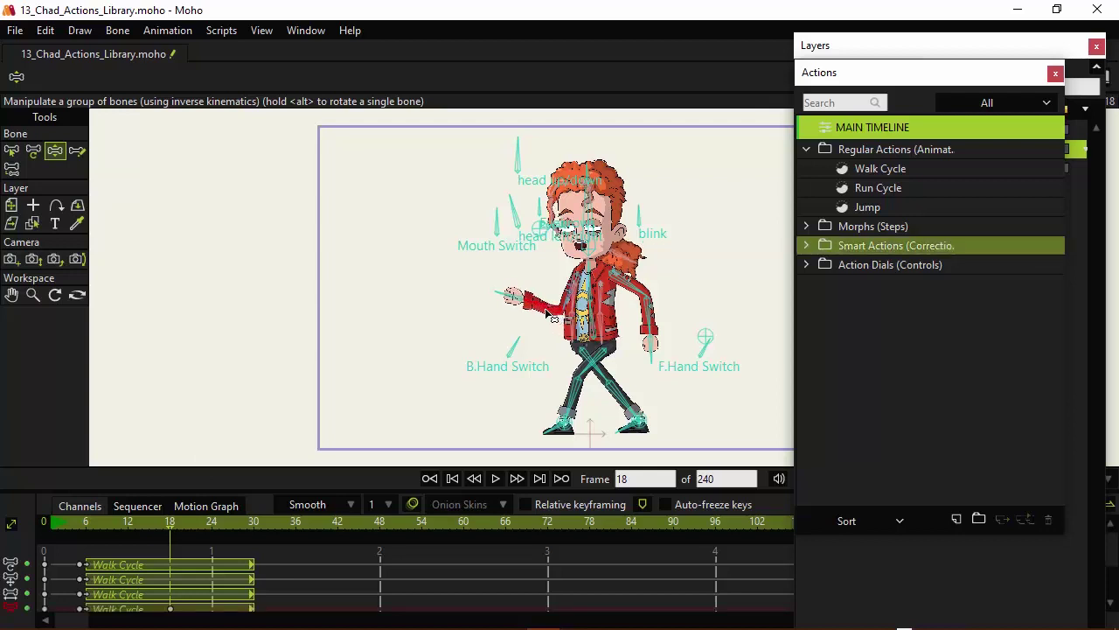
drag(546, 311, 540, 281)
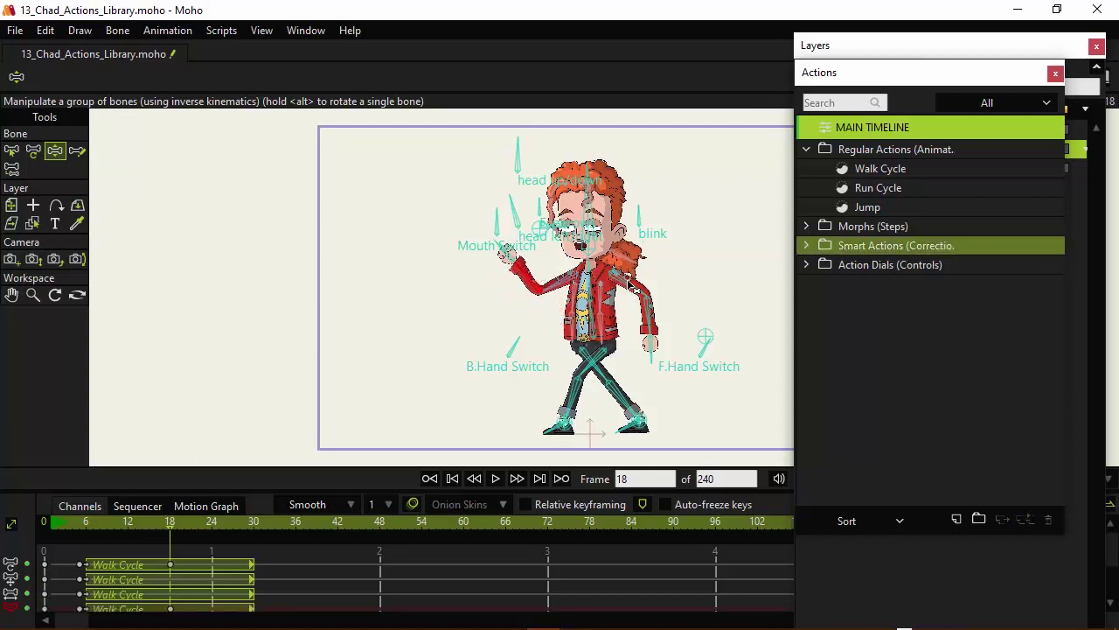
drag(628, 286, 572, 288)
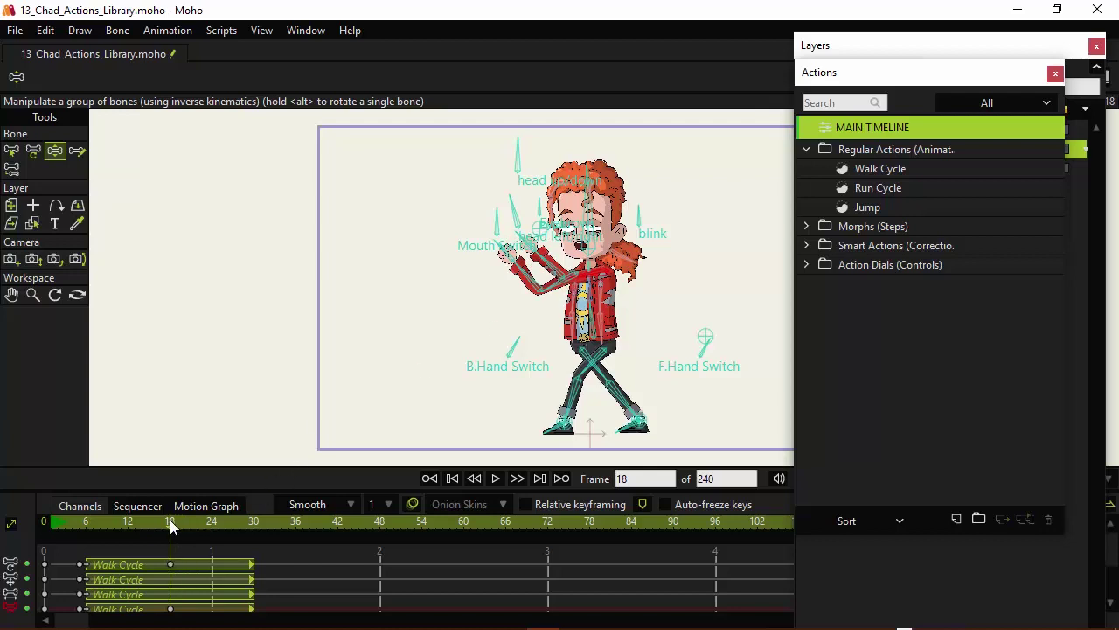
Step: Check the raised arm around frames 13–31, then clear the bone selection
mouse_move(174, 521)
mouse_down()
mouse_move(103, 502)
mouse_move(89, 512)
mouse_move(328, 511)
mouse_move(154, 510)
mouse_move(258, 503)
mouse_move(173, 523)
mouse_up()
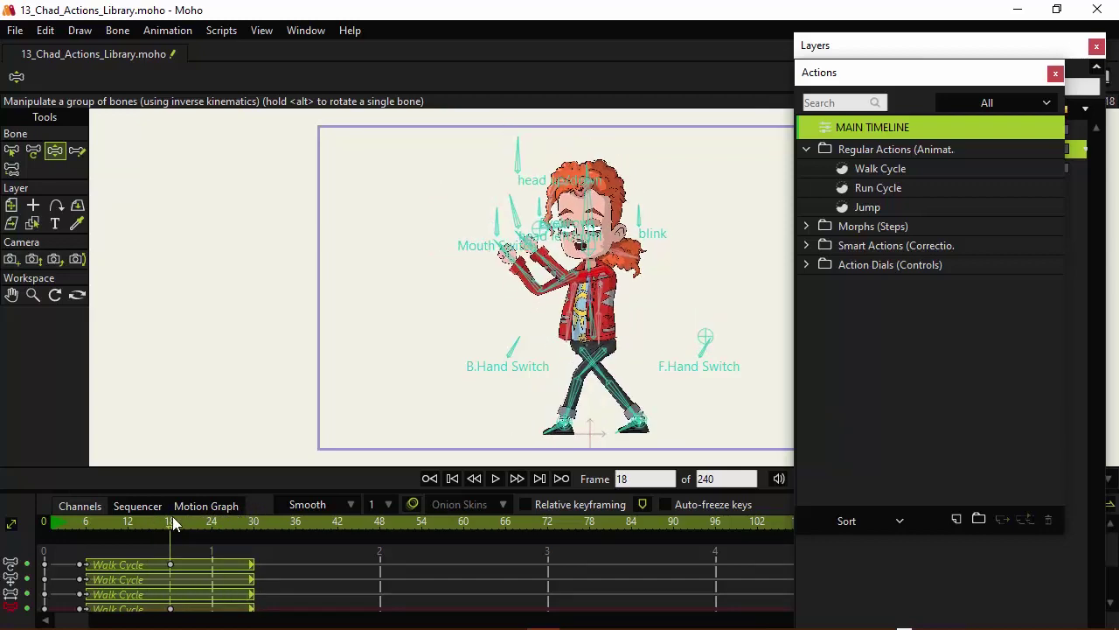
click(548, 265)
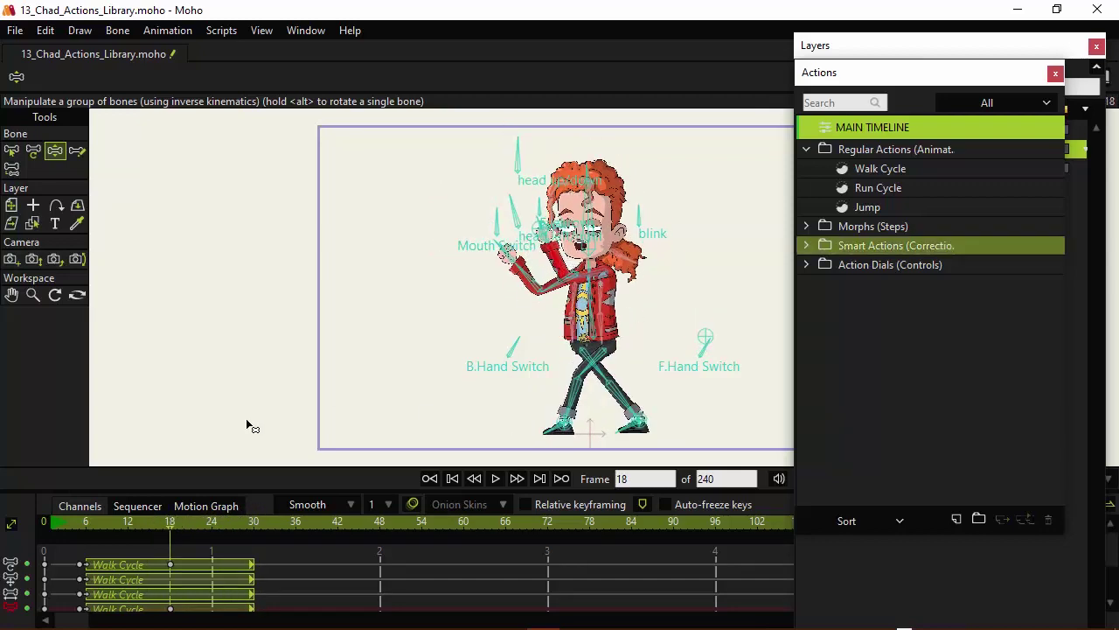
drag(187, 507, 442, 522)
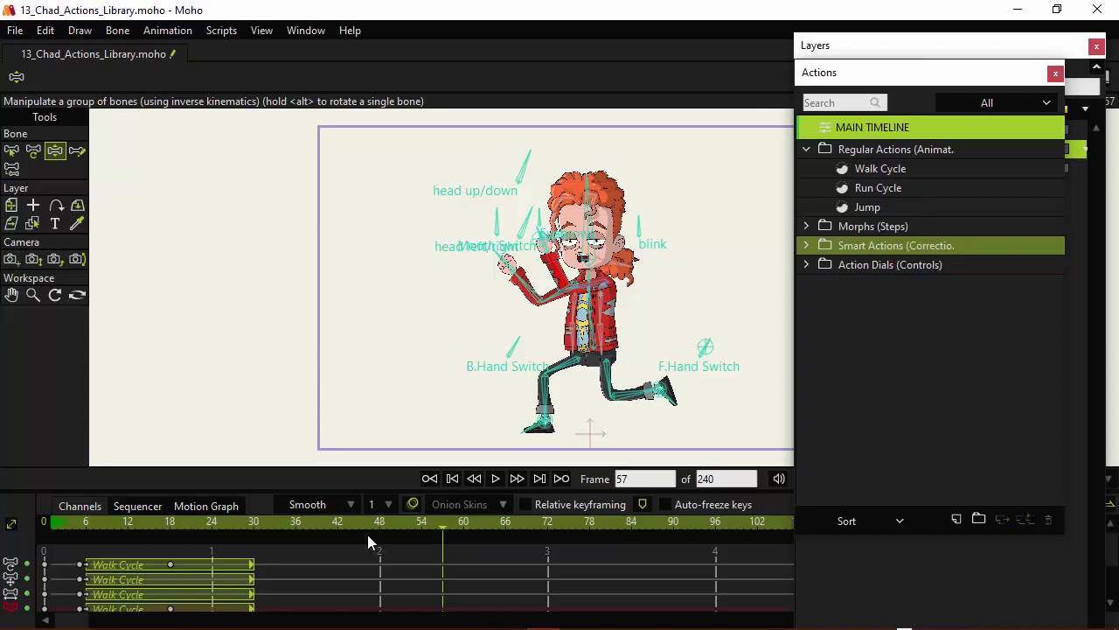
click(311, 565)
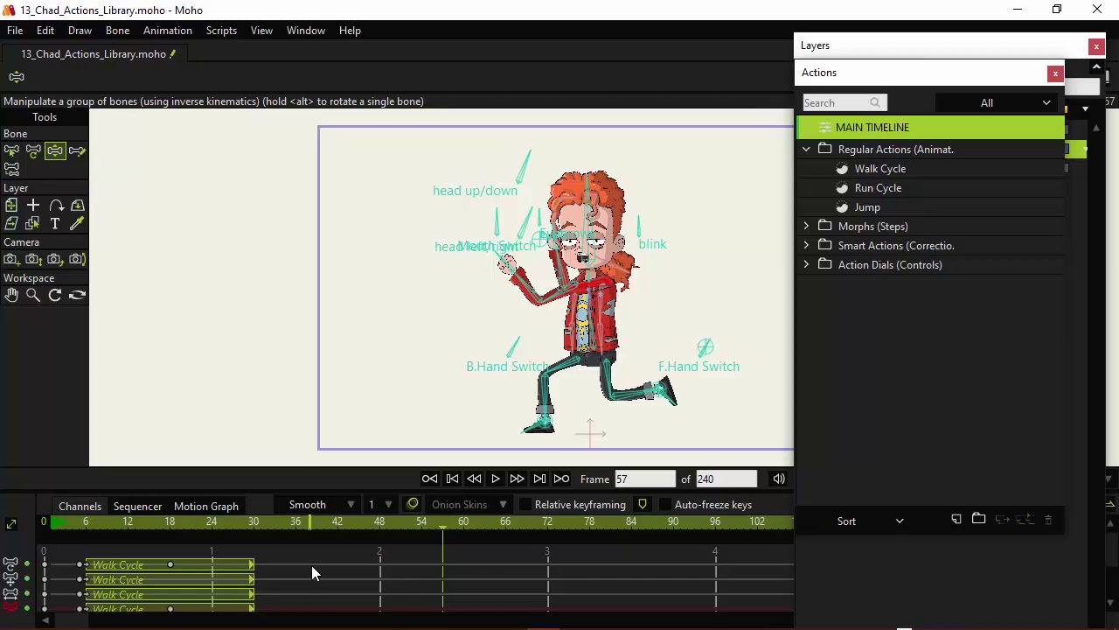
key(ctrl+z)
key(ctrl+z)
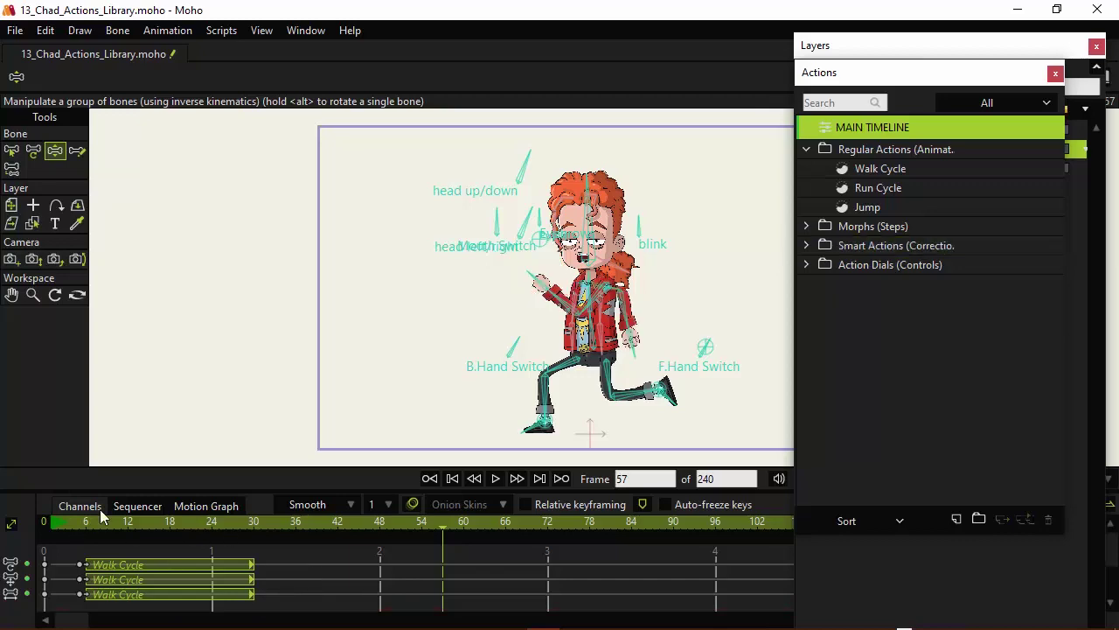
drag(105, 525, 292, 539)
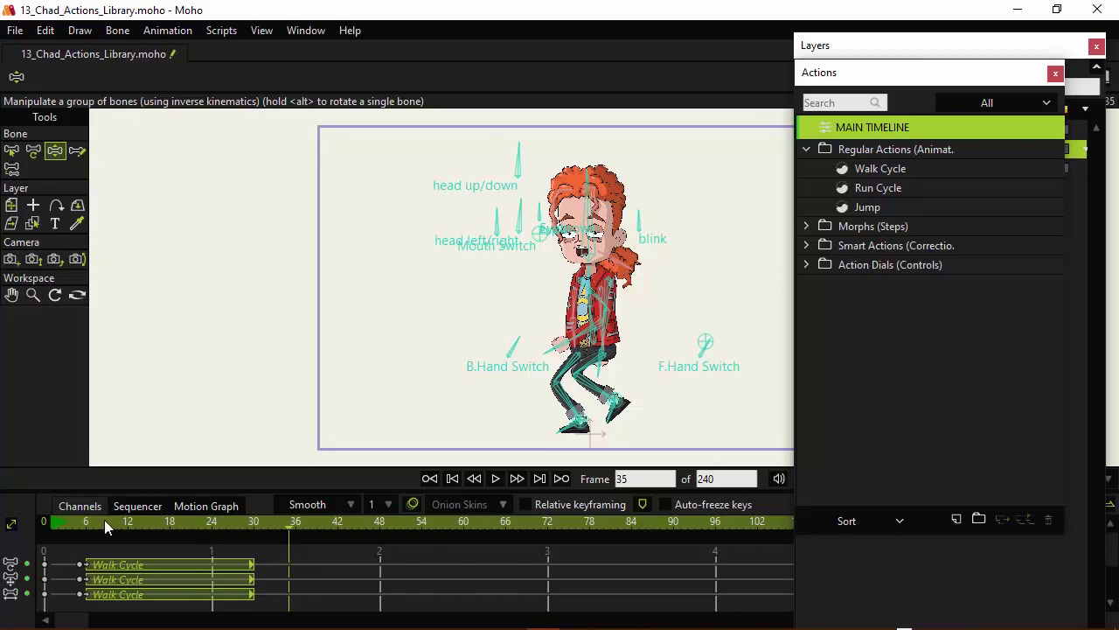
drag(104, 519, 275, 530)
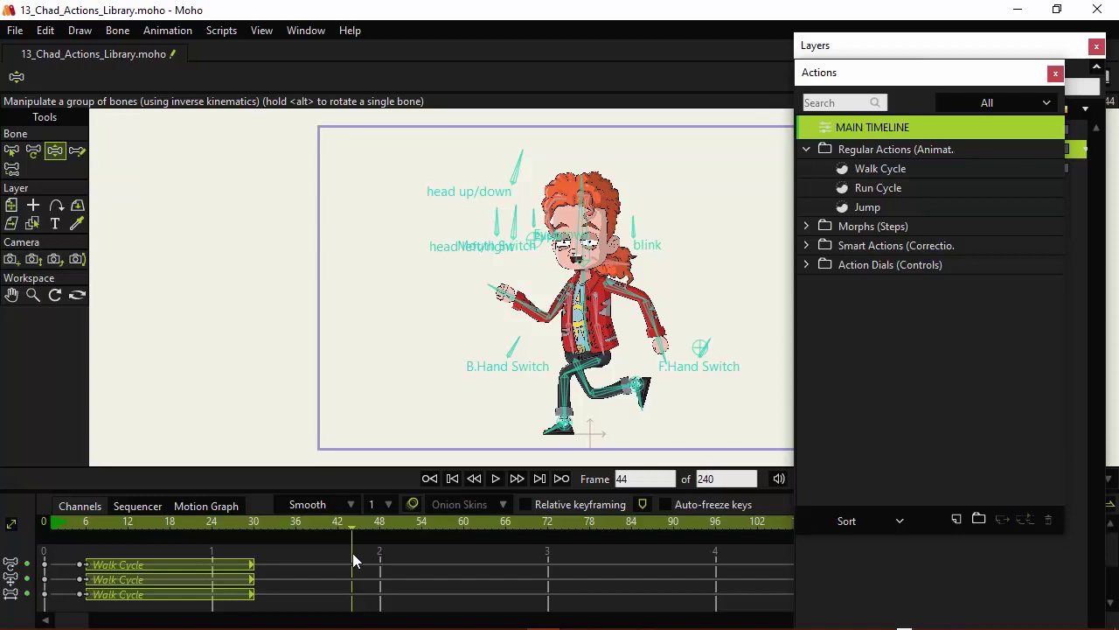
mouse_move(177, 523)
mouse_down()
mouse_move(106, 515)
mouse_move(163, 516)
mouse_up()
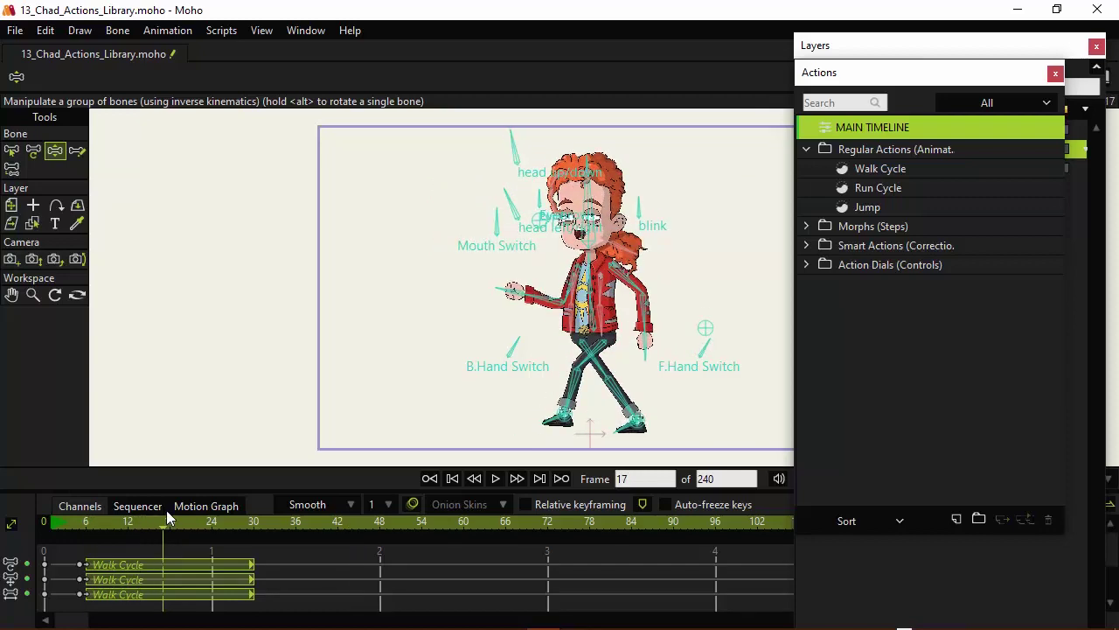
Step: Open Walk Cycle for editing and key the F.Hand Switch bone raised at frame 13
click(872, 165)
double_click(844, 171)
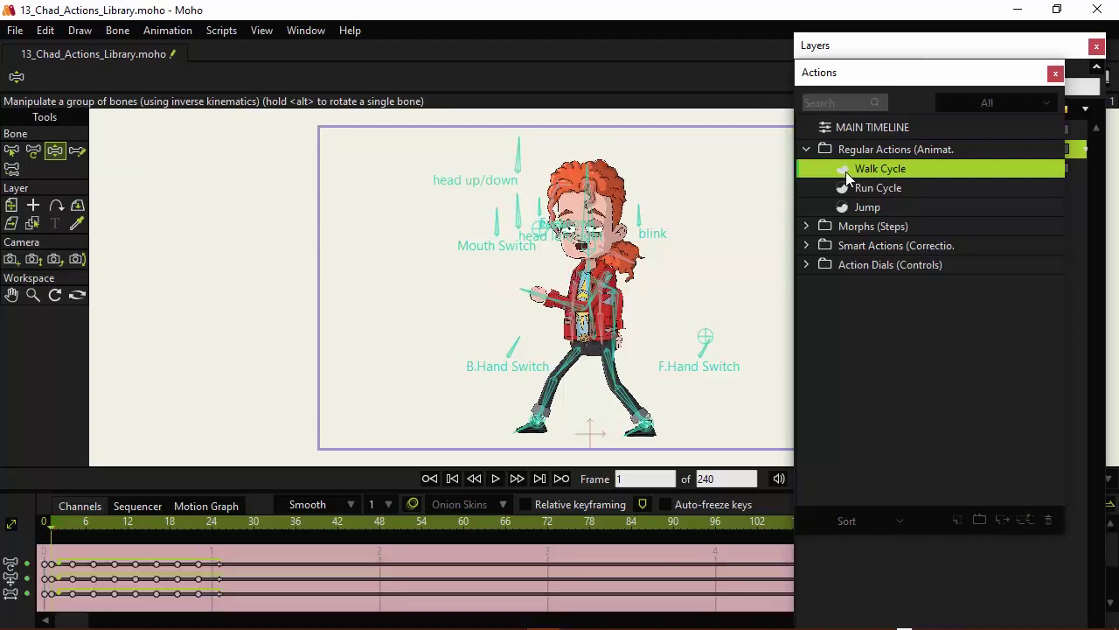
click(134, 516)
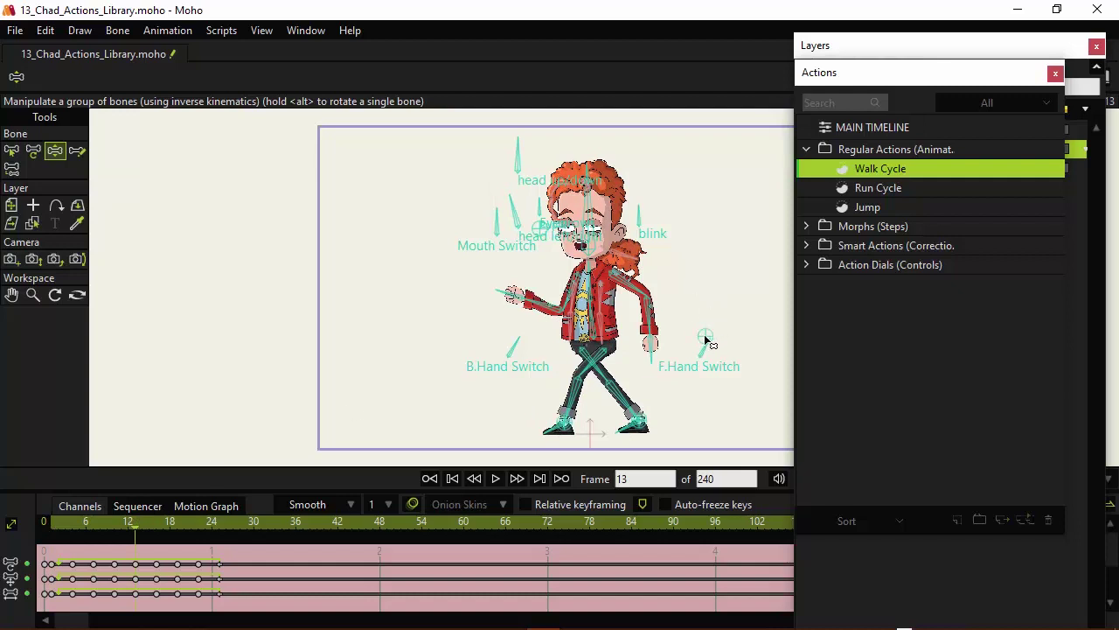
drag(706, 341, 707, 253)
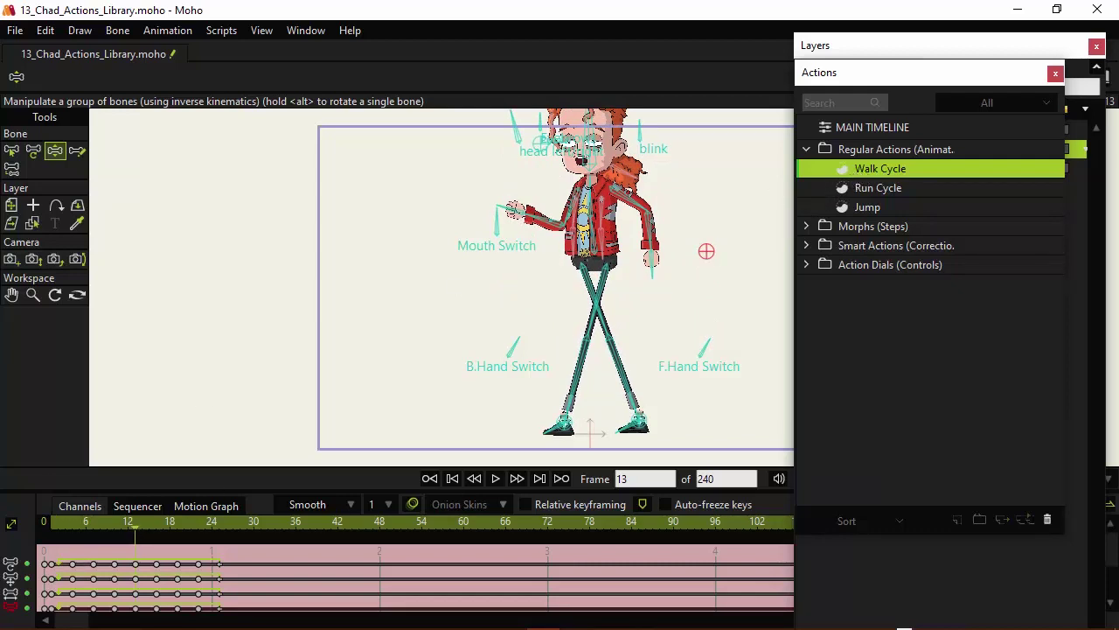
drag(102, 523, 181, 522)
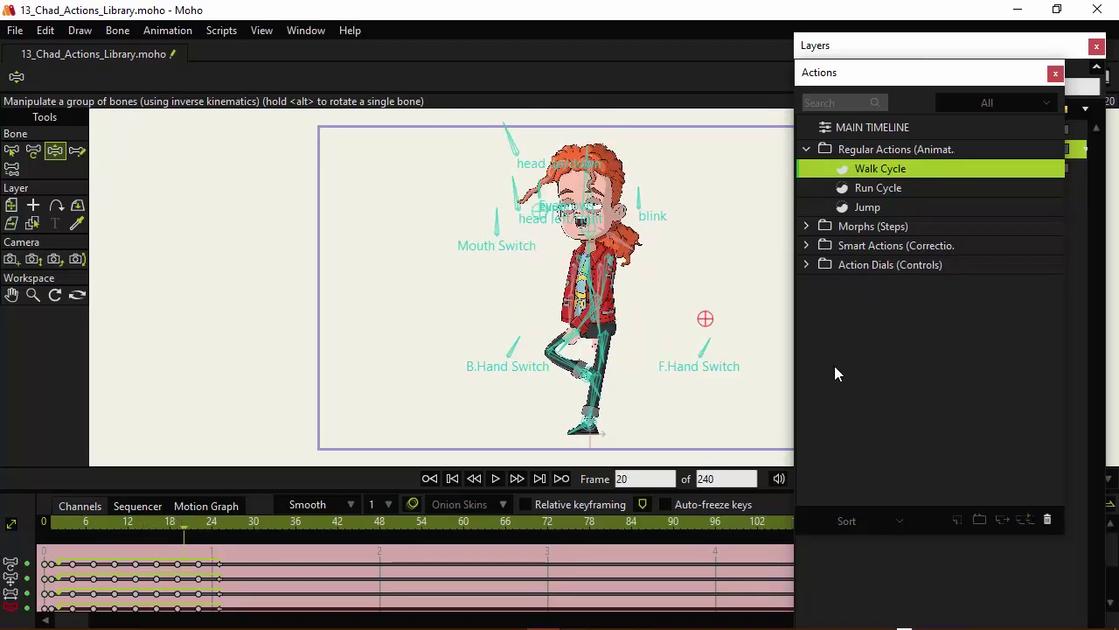
Step: Return to the main timeline, preview the walk, and move to frame 42
click(873, 128)
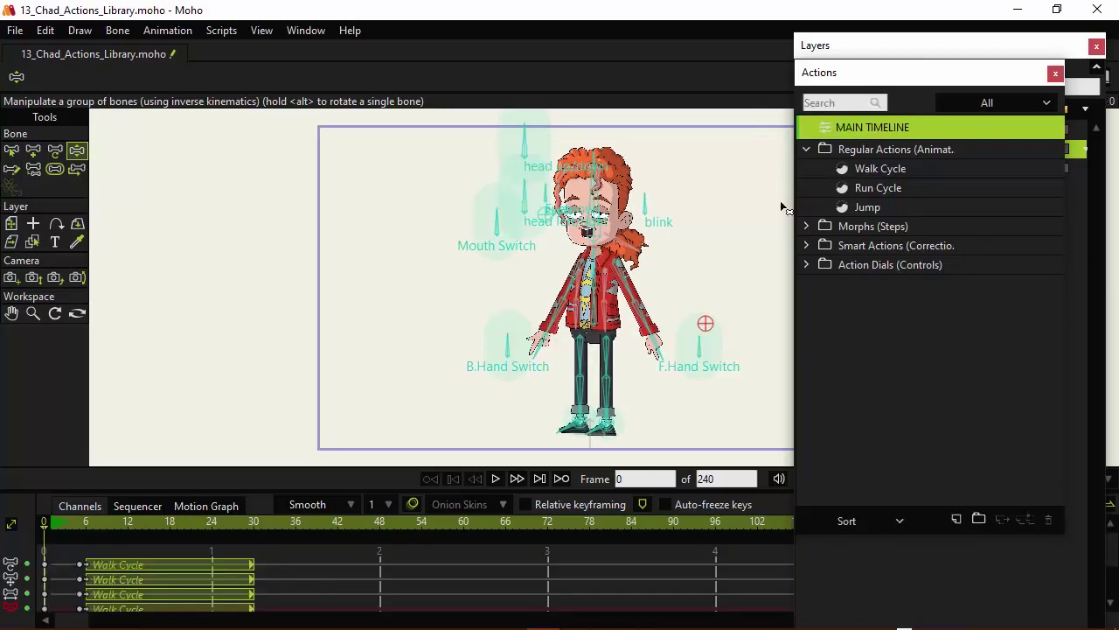
drag(86, 517, 242, 487)
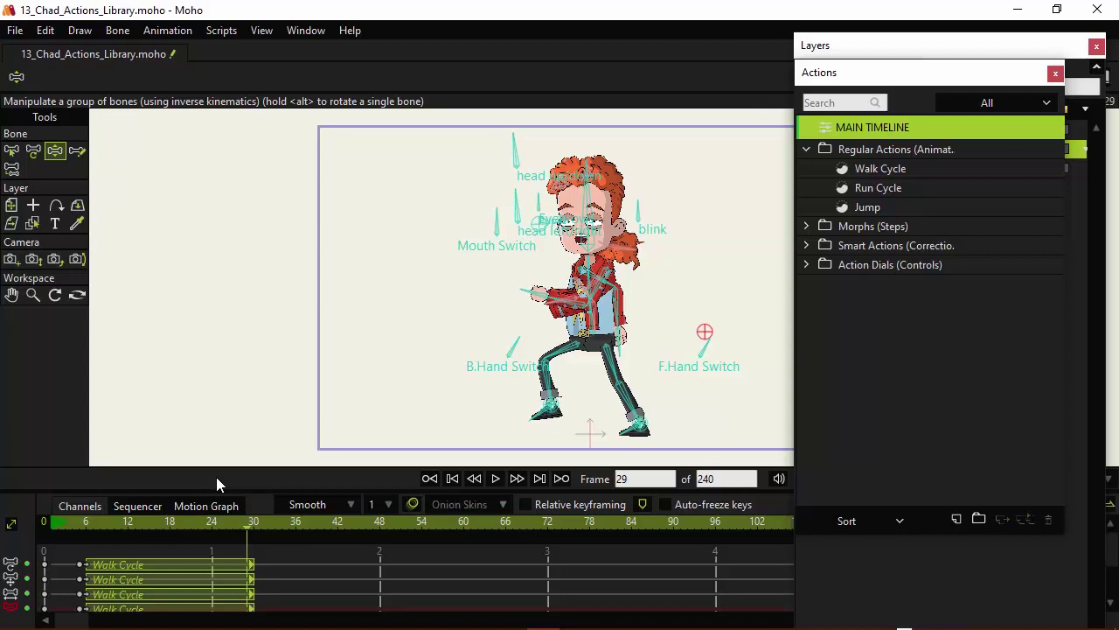
click(336, 523)
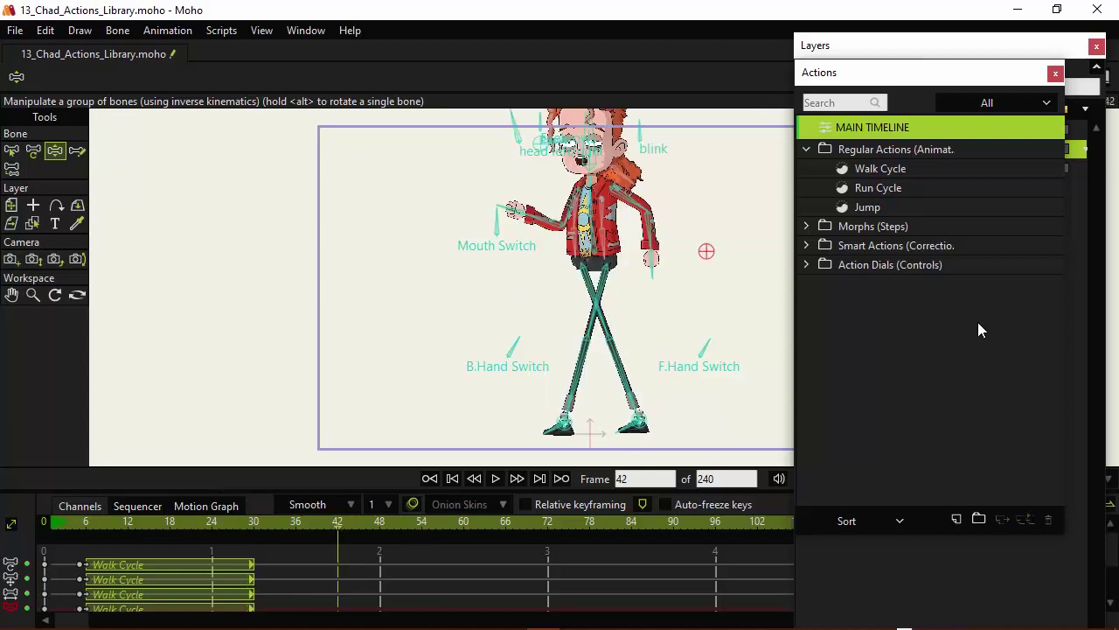
Step: Insert Walk Cycle at frame 42 and preview the new walk
click(869, 168)
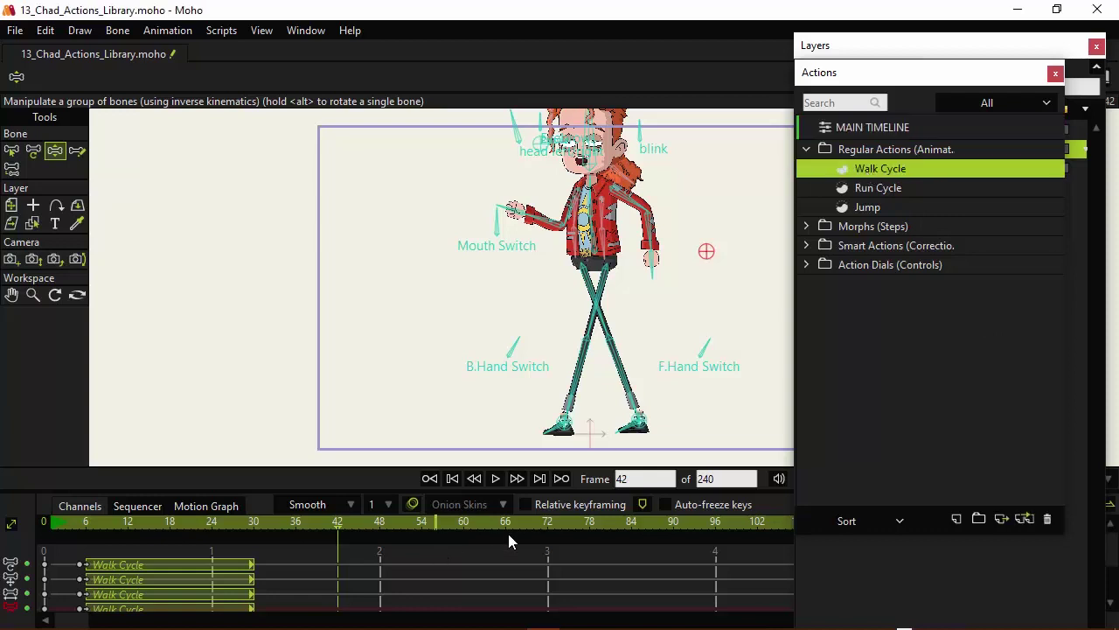
click(1023, 519)
drag(345, 529, 457, 540)
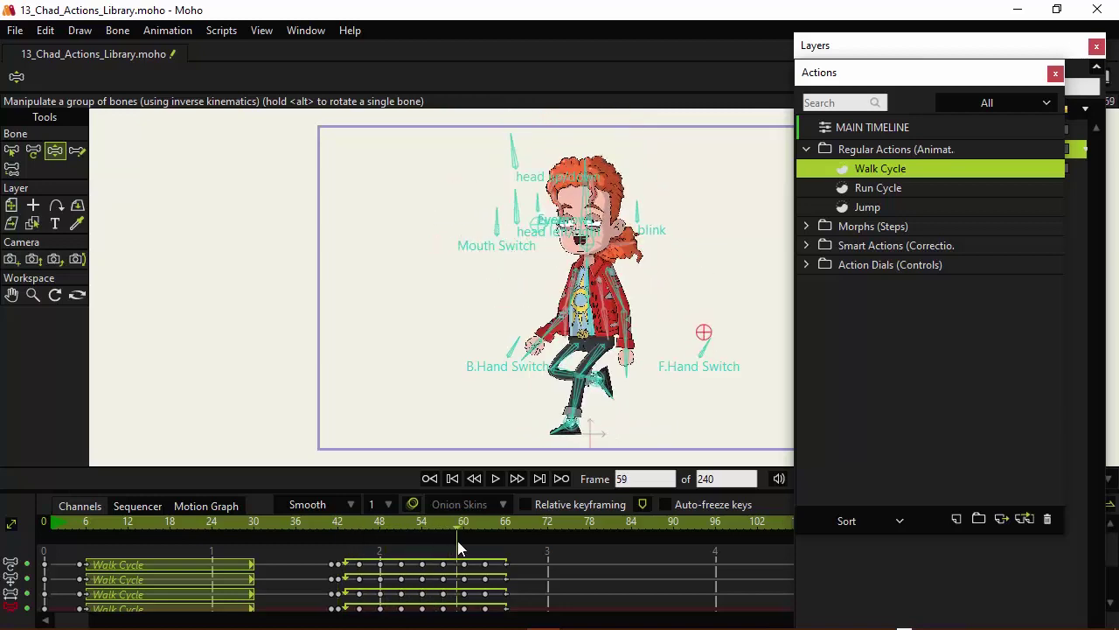
Step: At frame 45, swing the character's arm to point left
click(342, 524)
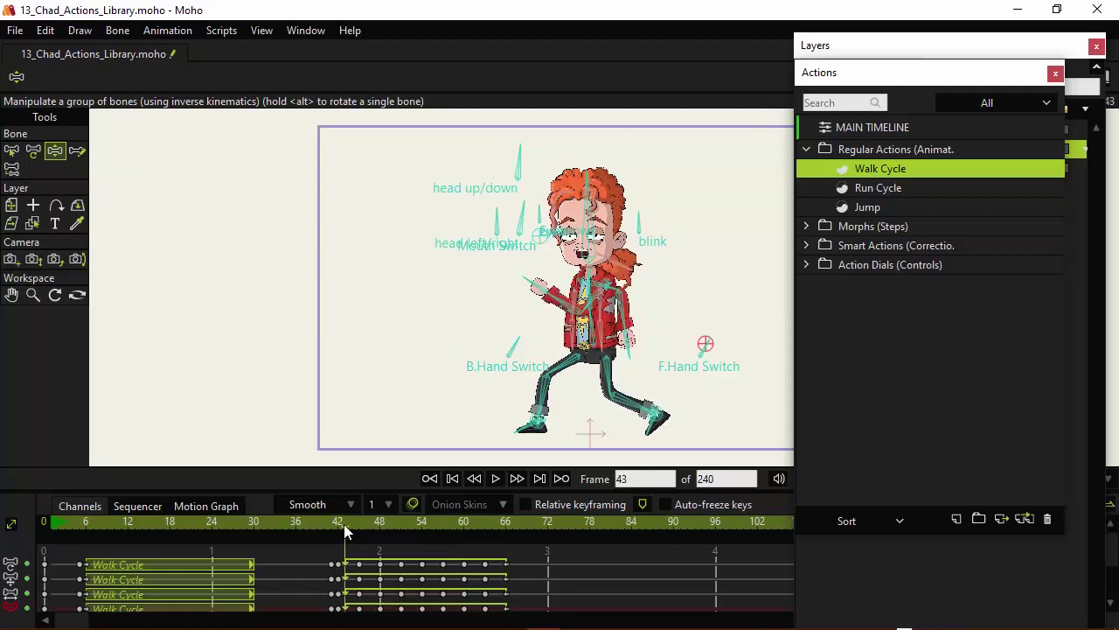
click(340, 526)
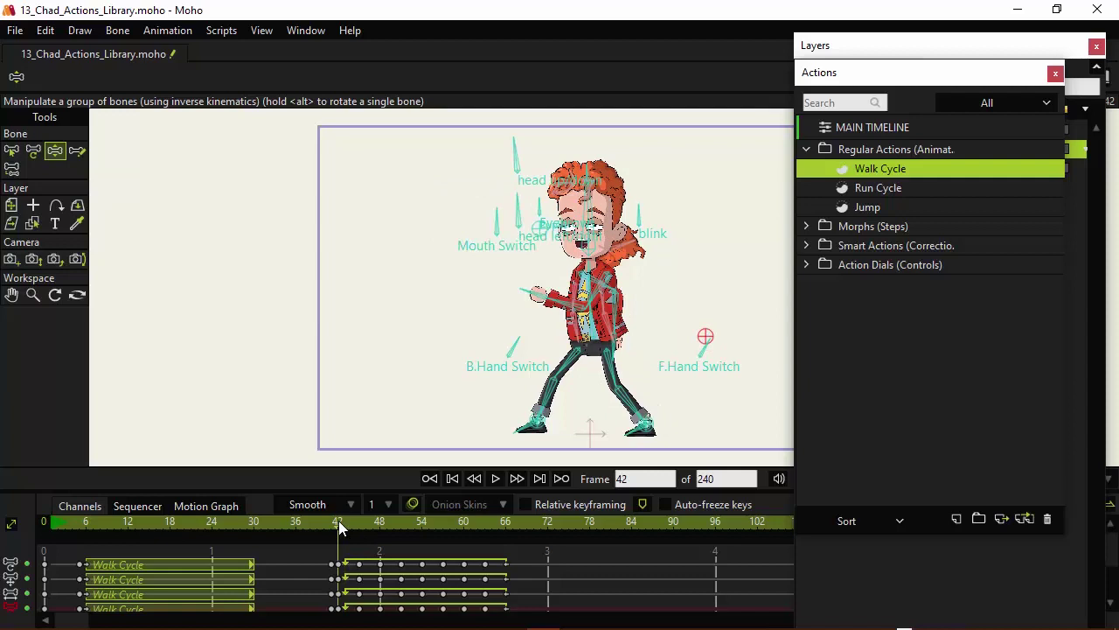
drag(340, 523, 362, 521)
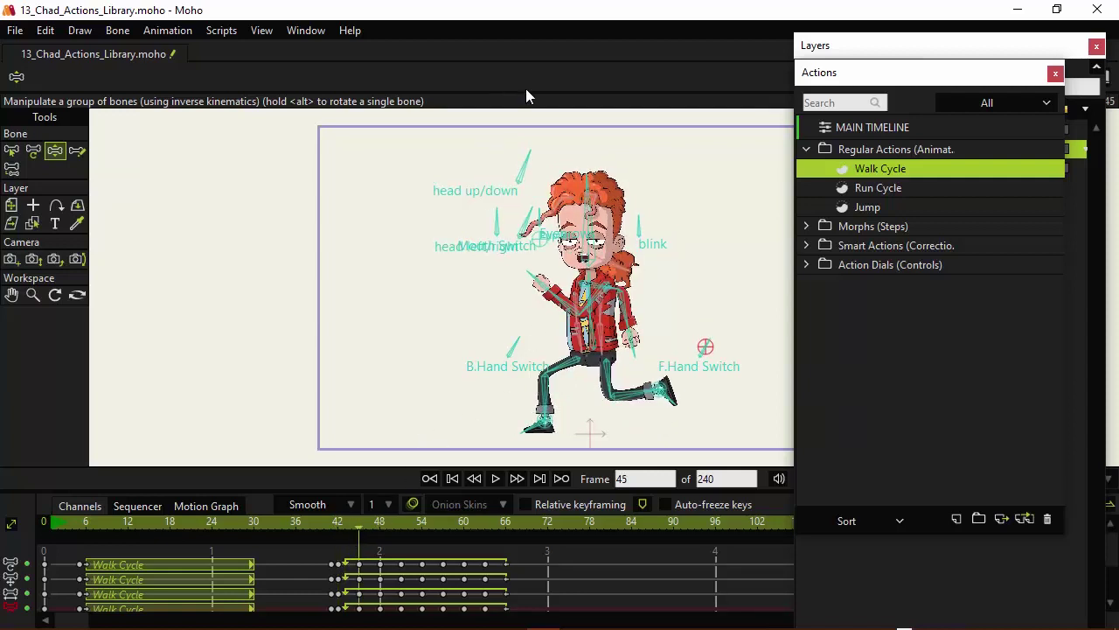
click(607, 313)
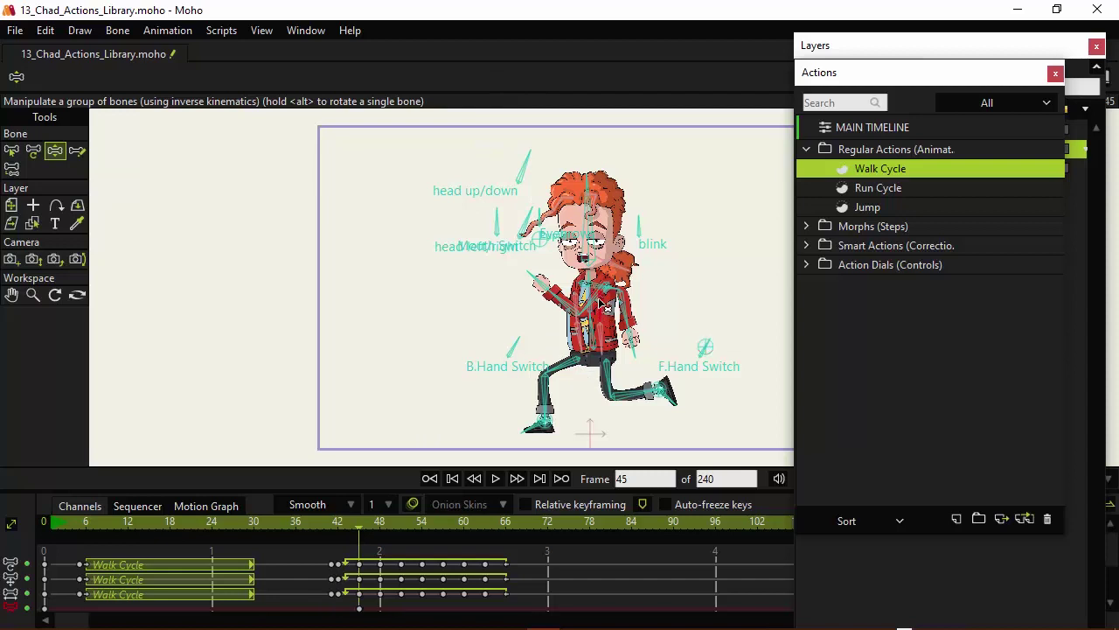
drag(607, 311, 504, 269)
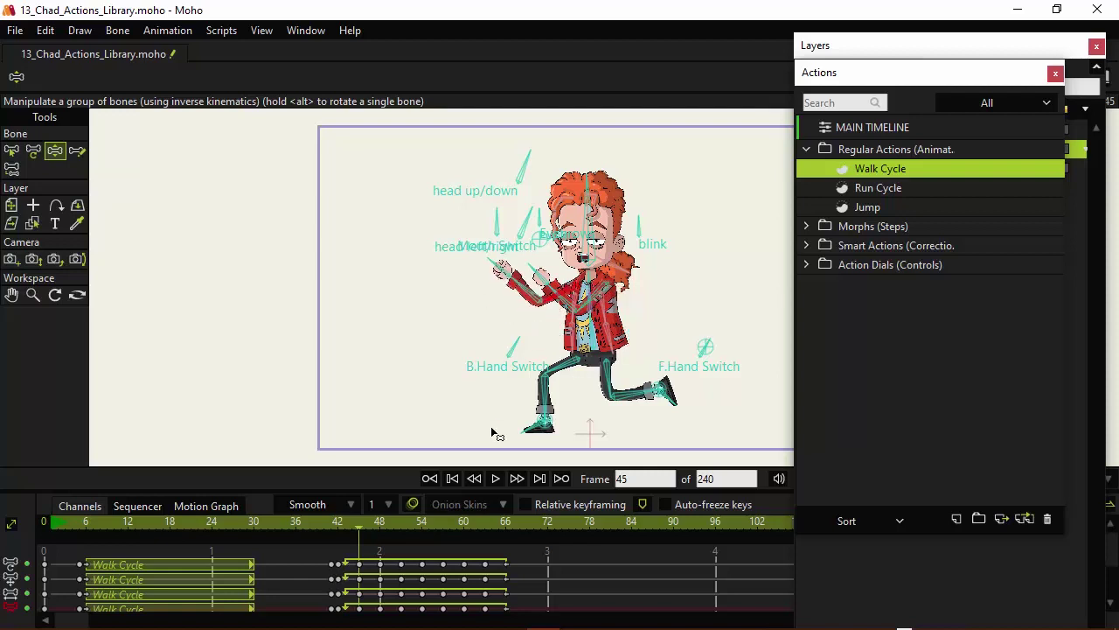
Step: At frame 49, tilt the head back toward the upper right, then play to frame 62
mouse_move(363, 518)
mouse_down()
mouse_move(351, 521)
mouse_move(386, 523)
mouse_up()
drag(587, 234, 625, 210)
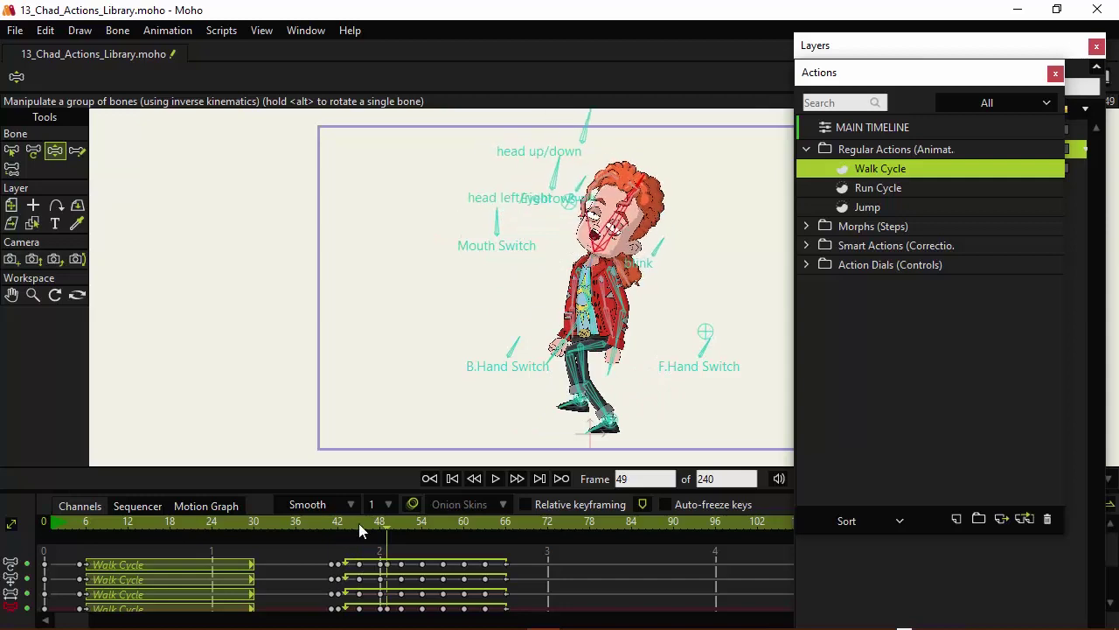
drag(378, 527, 479, 521)
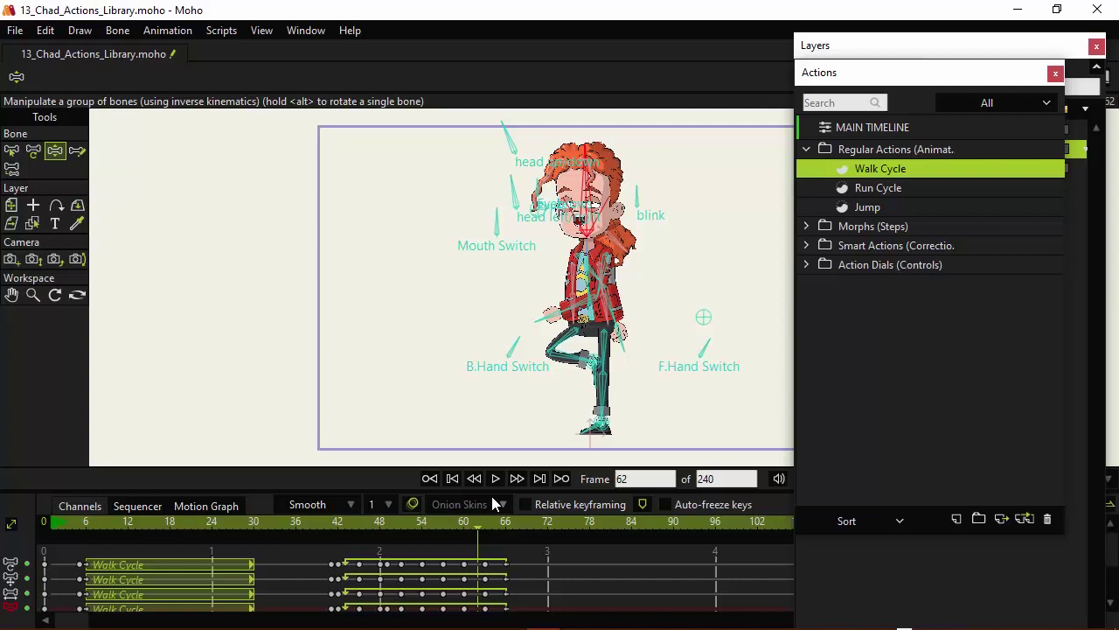
double_click(880, 169)
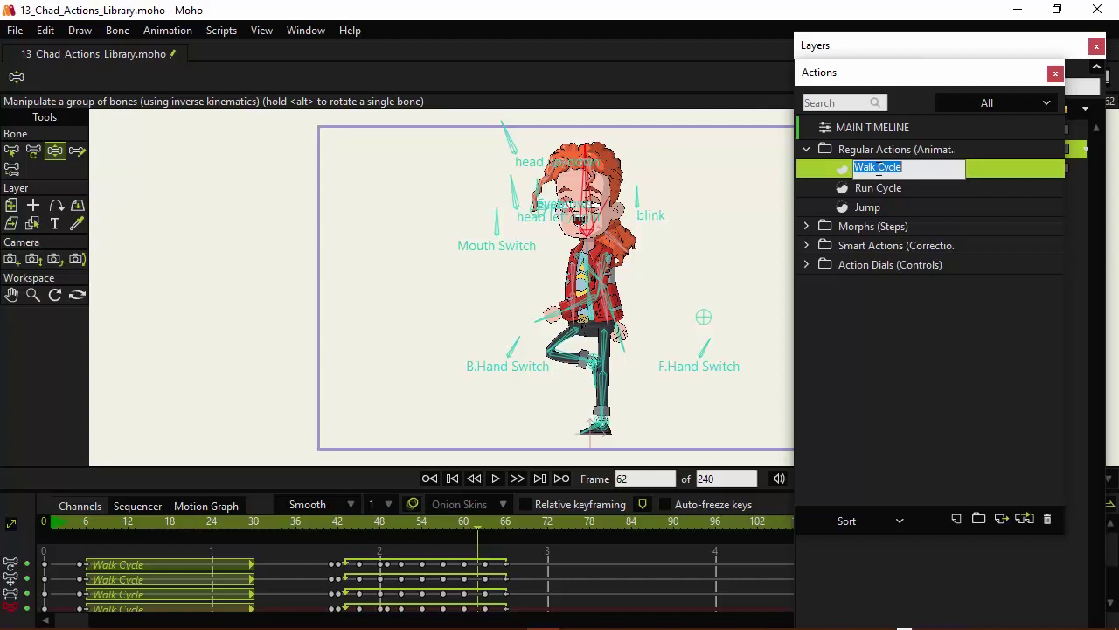
click(1010, 477)
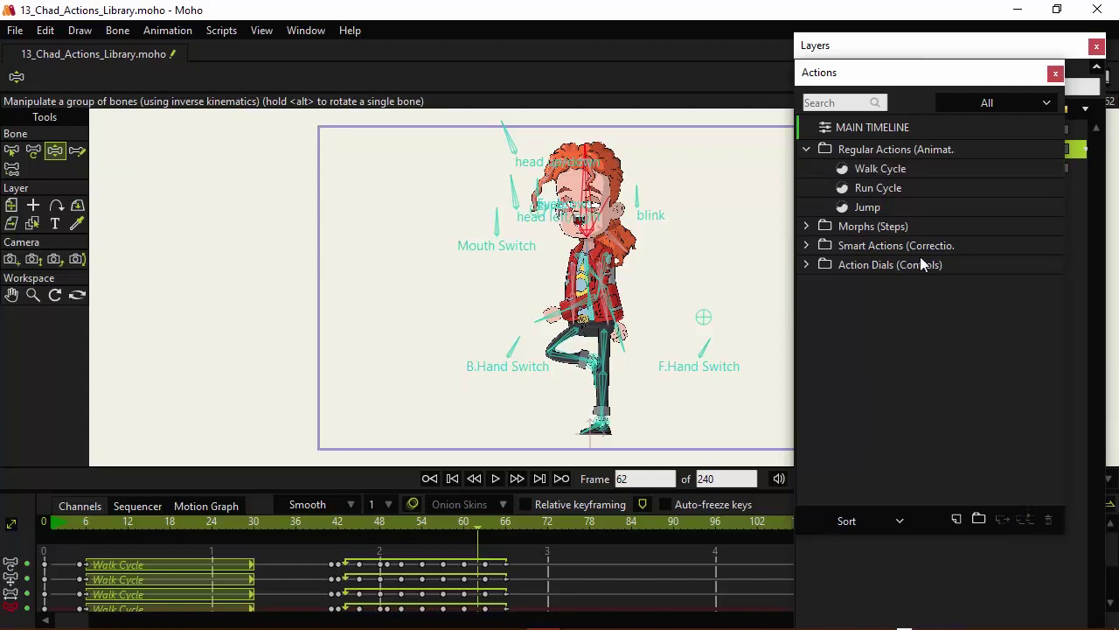
click(881, 171)
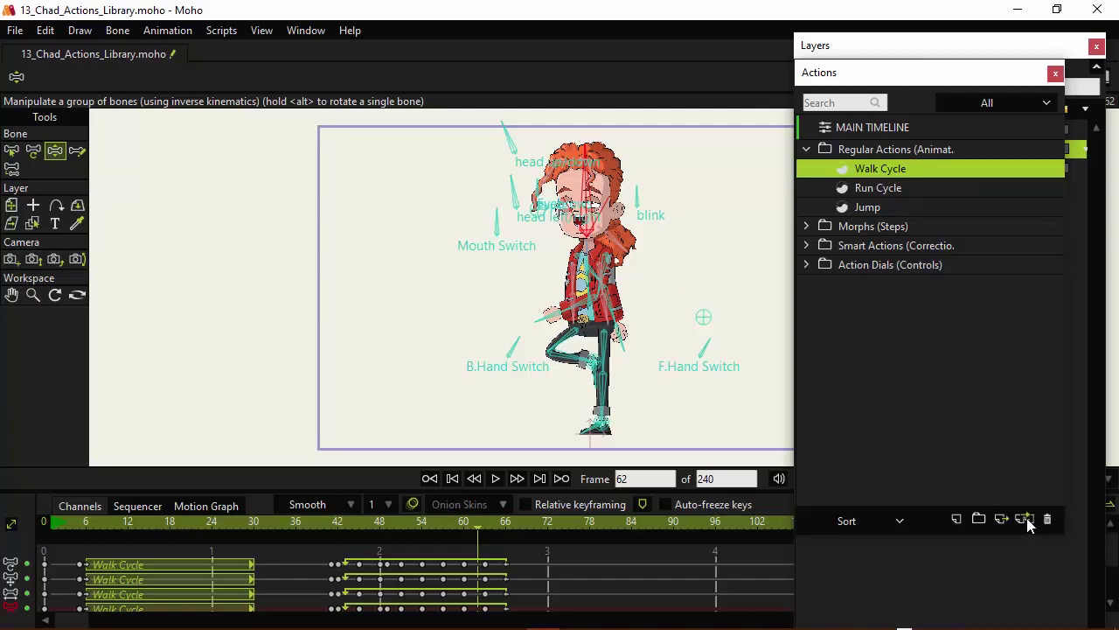
click(1001, 473)
click(881, 169)
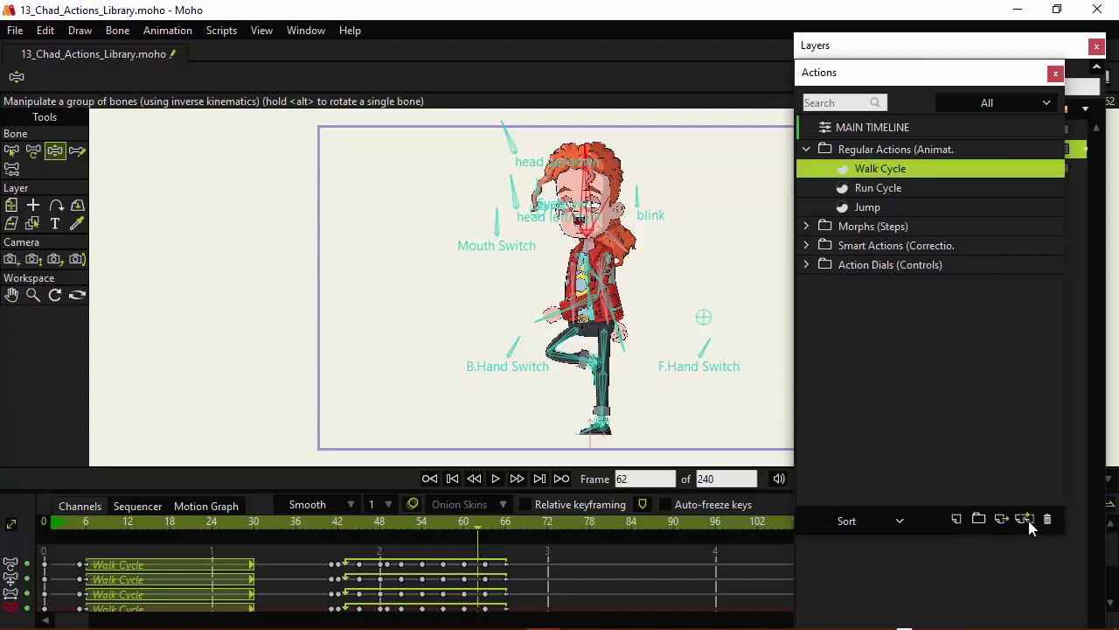